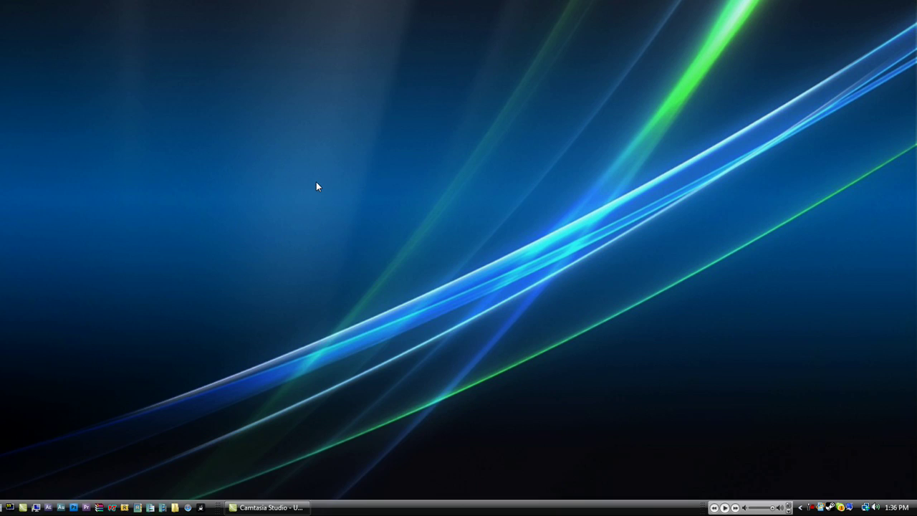
# Step: Pick Leopard in Personalization's Theme Settings and apply it to the desktop
pyautogui.rightClick(396, 229)
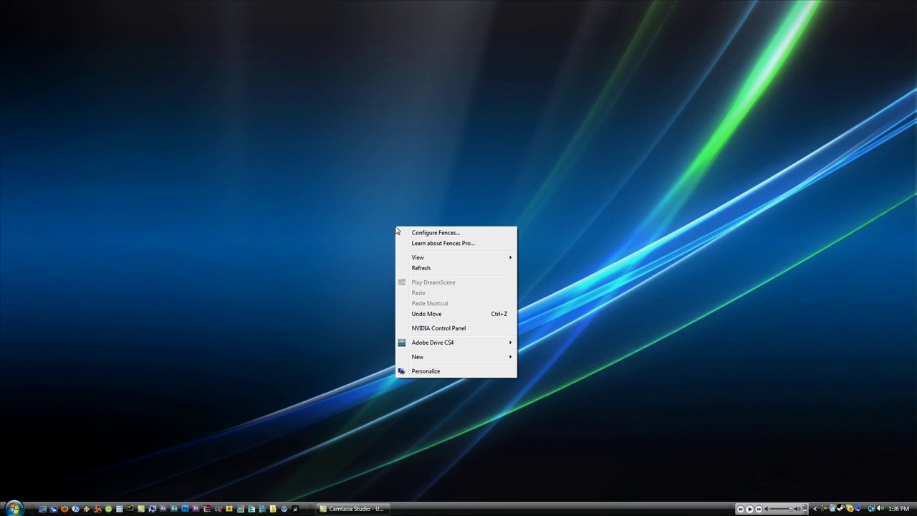
pyautogui.click(430, 371)
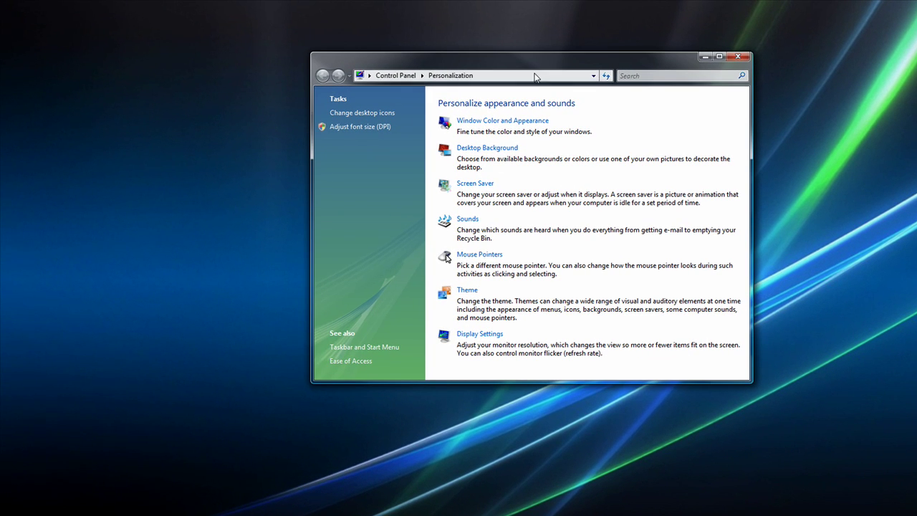
pyautogui.moveTo(542, 62); pyautogui.dragTo(554, 134)
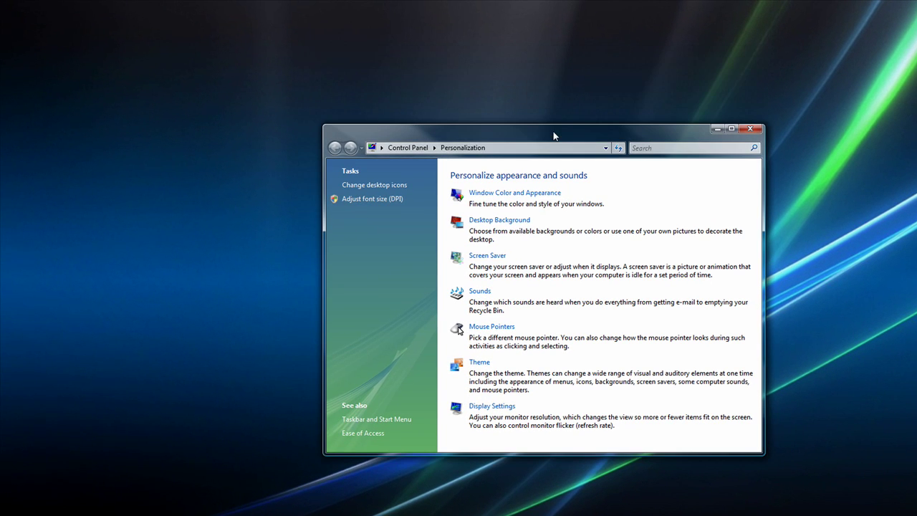
pyautogui.click(480, 363)
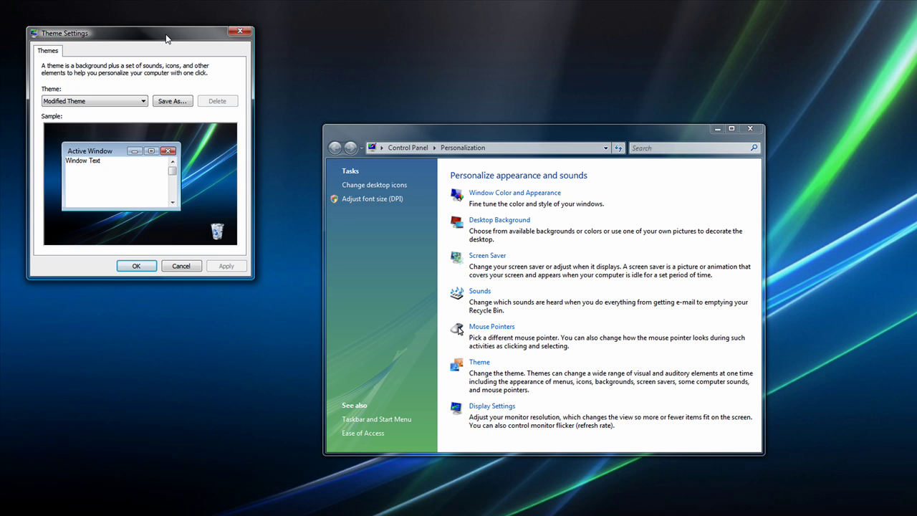
pyautogui.moveTo(165, 38); pyautogui.dragTo(295, 167)
pyautogui.click(244, 230)
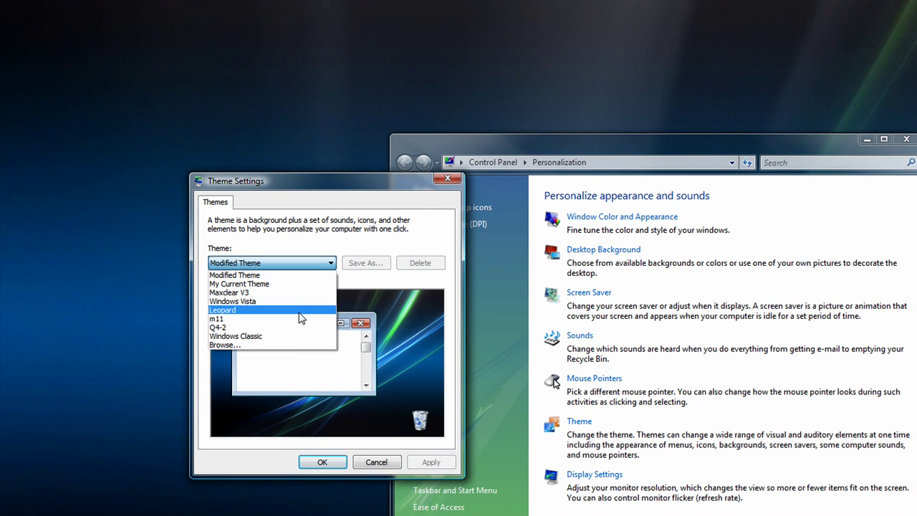
pyautogui.click(240, 311)
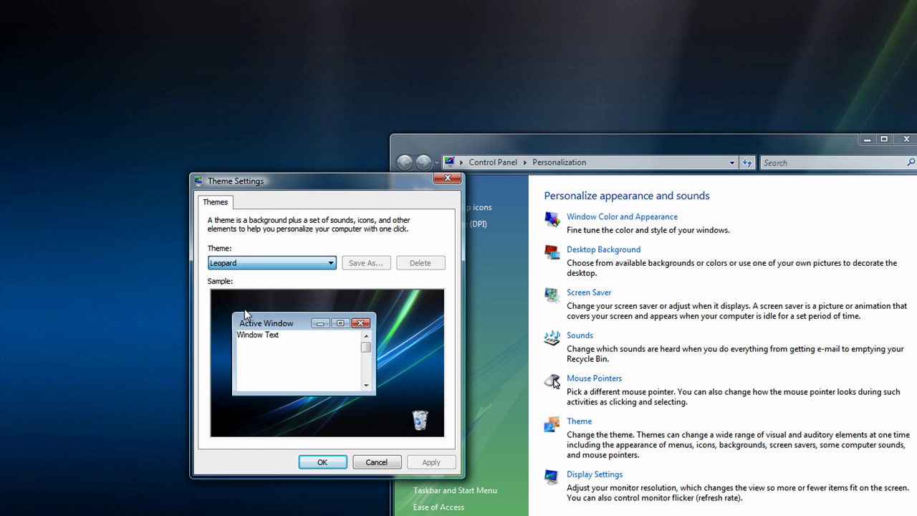
pyautogui.click(429, 464)
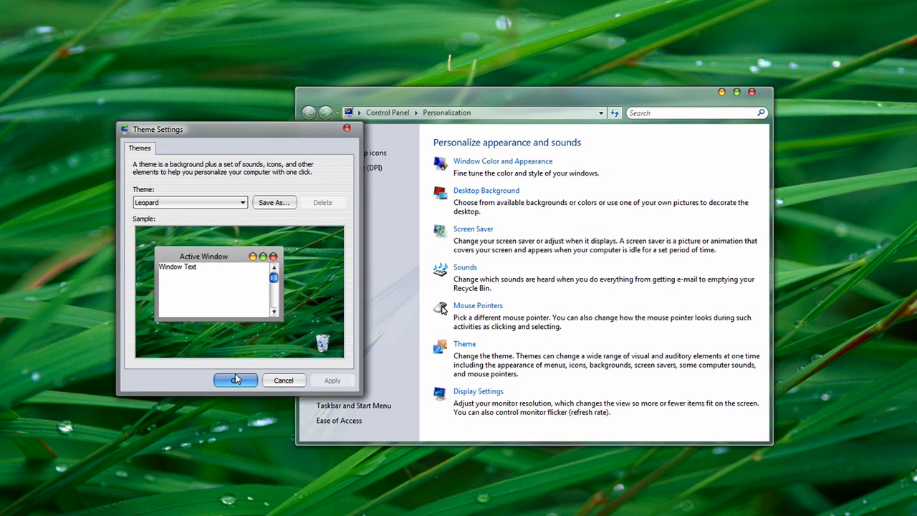
# Step: Choose the Frost window colour, disable transparency and push the colour-mixer brightness to maximum
pyautogui.click(235, 377)
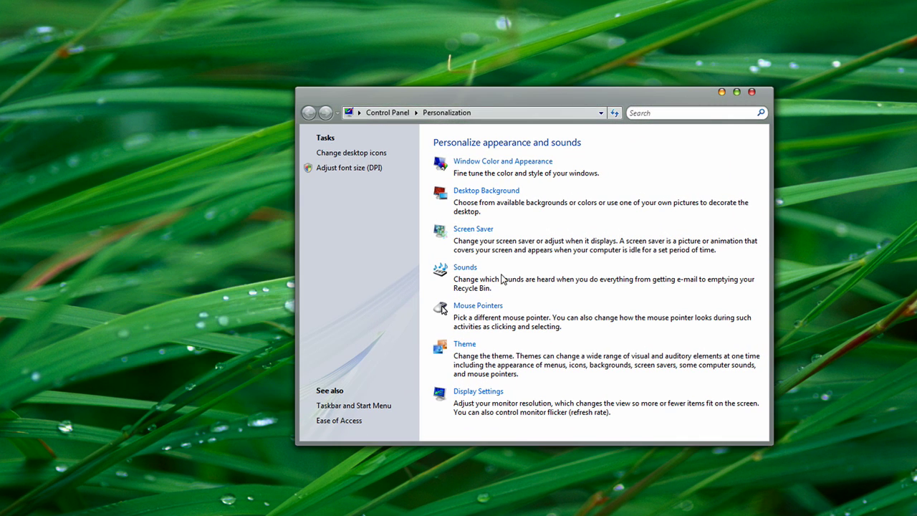
pyautogui.click(480, 162)
pyautogui.click(677, 204)
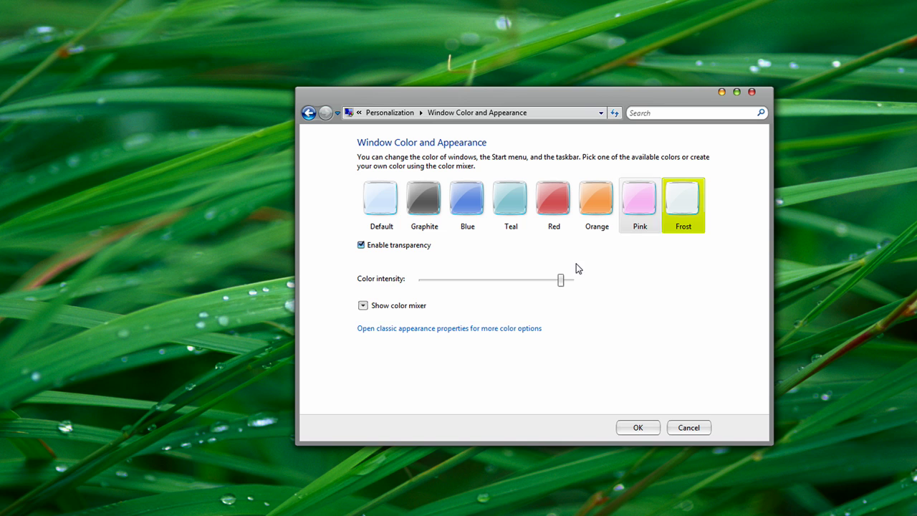
pyautogui.click(362, 245)
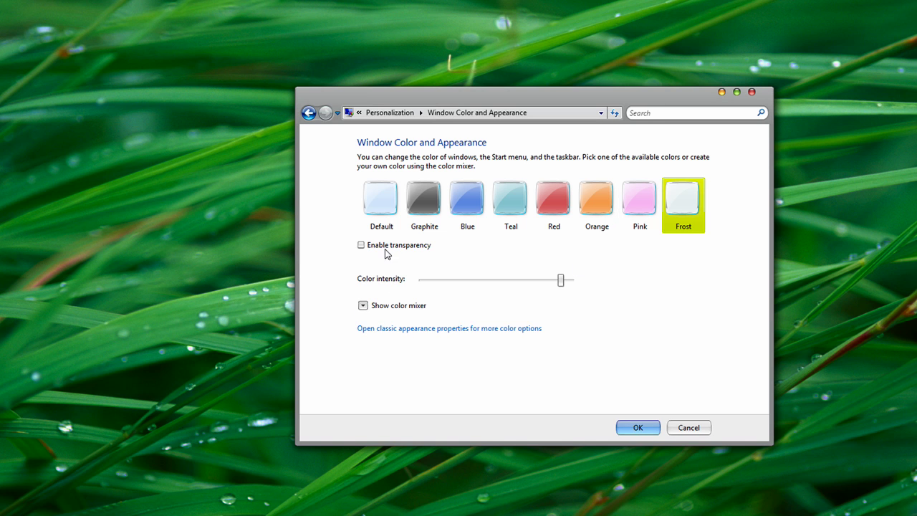
pyautogui.click(363, 306)
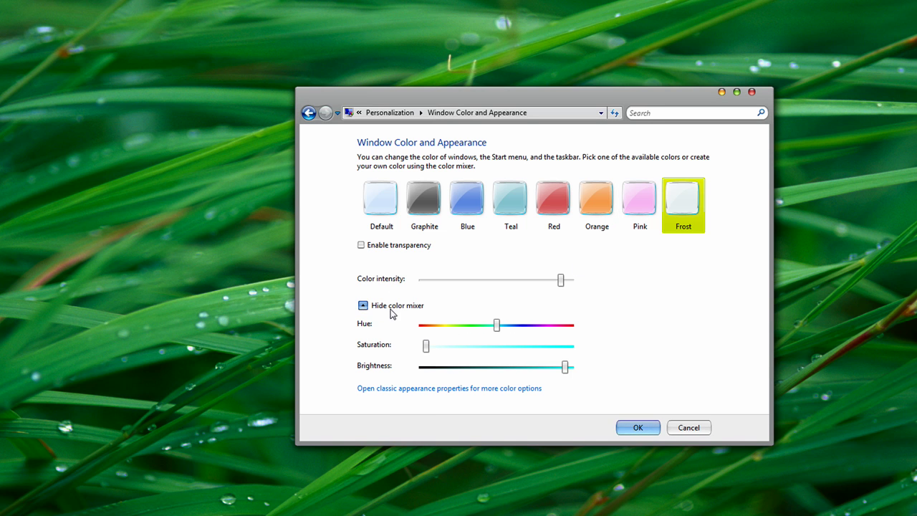
pyautogui.moveTo(566, 367); pyautogui.dragTo(587, 368)
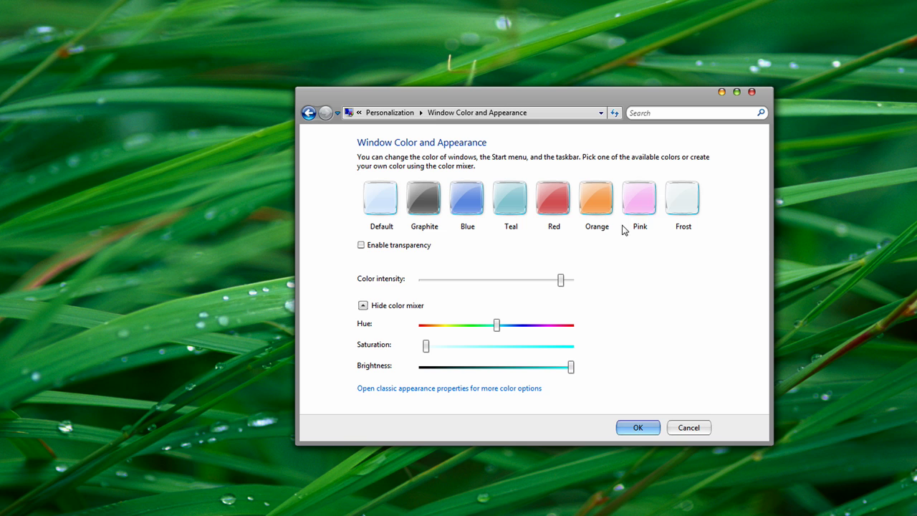
pyautogui.click(640, 428)
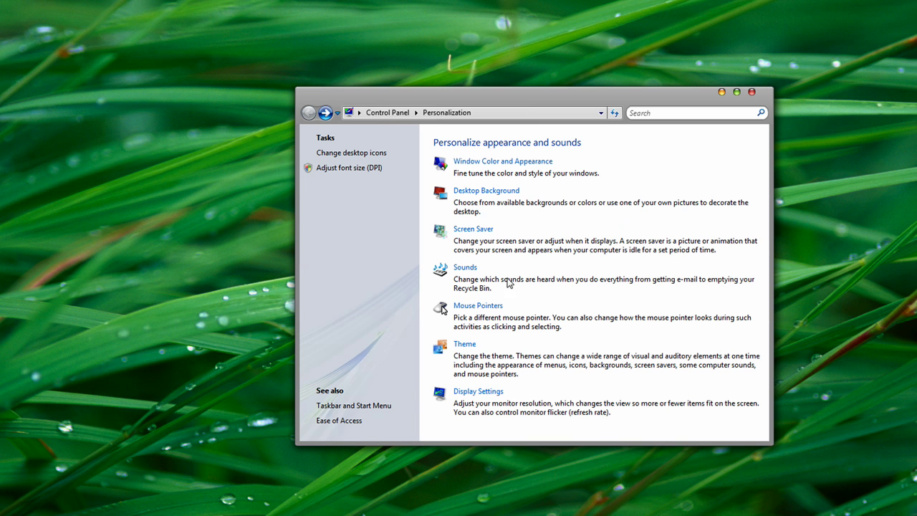
# Step: Choose the Mac OS X pointer scheme in Mouse Pointers, then apply and confirm it
pyautogui.click(486, 306)
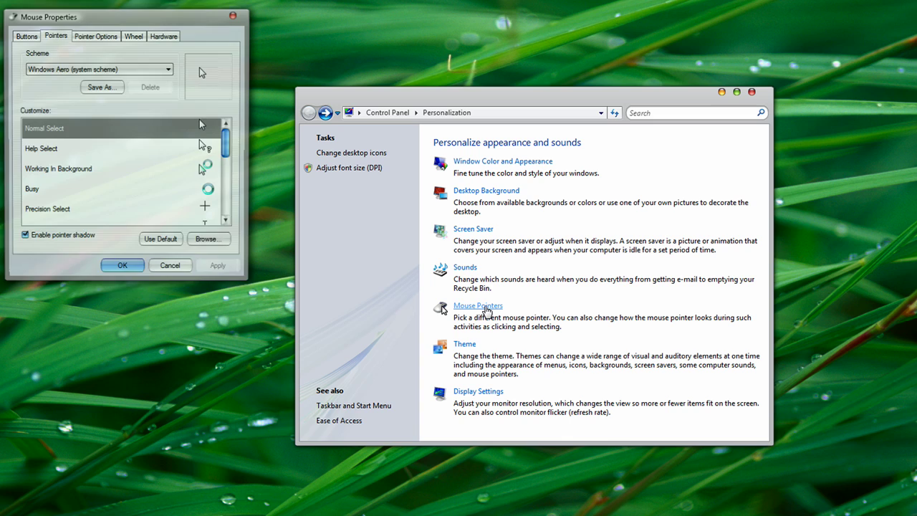
pyautogui.click(100, 71)
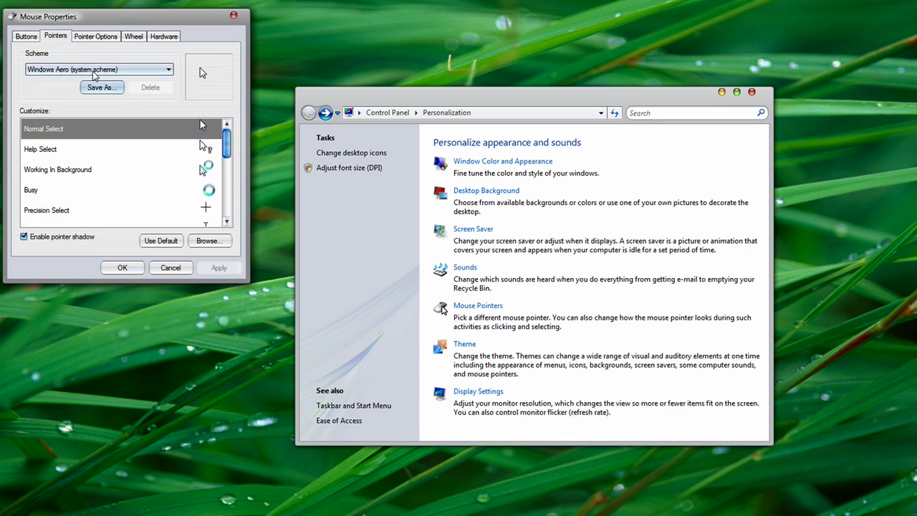
pyautogui.click(114, 225)
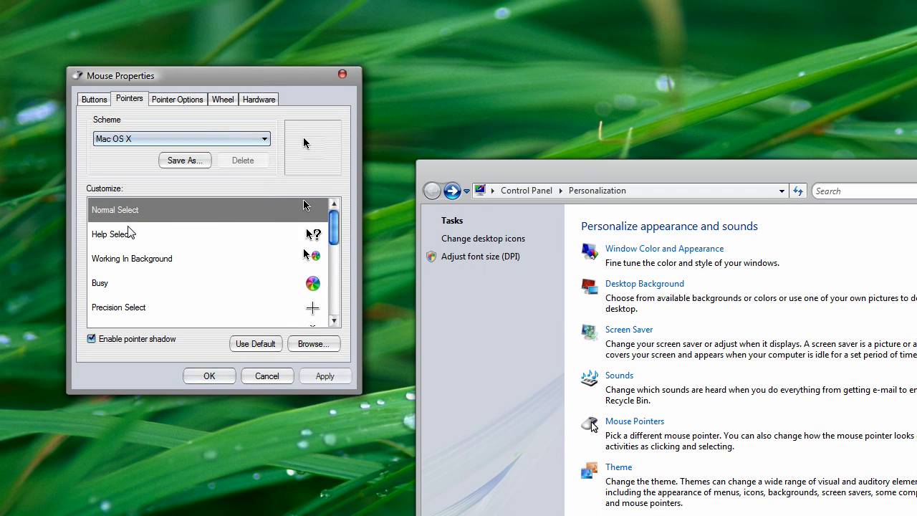
pyautogui.scroll(-1, 334, 233)
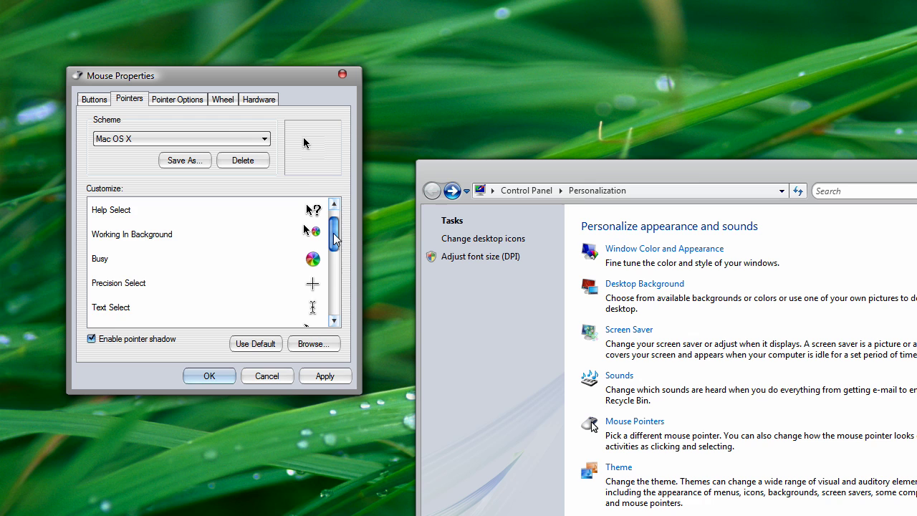
pyautogui.scroll(1, 334, 230)
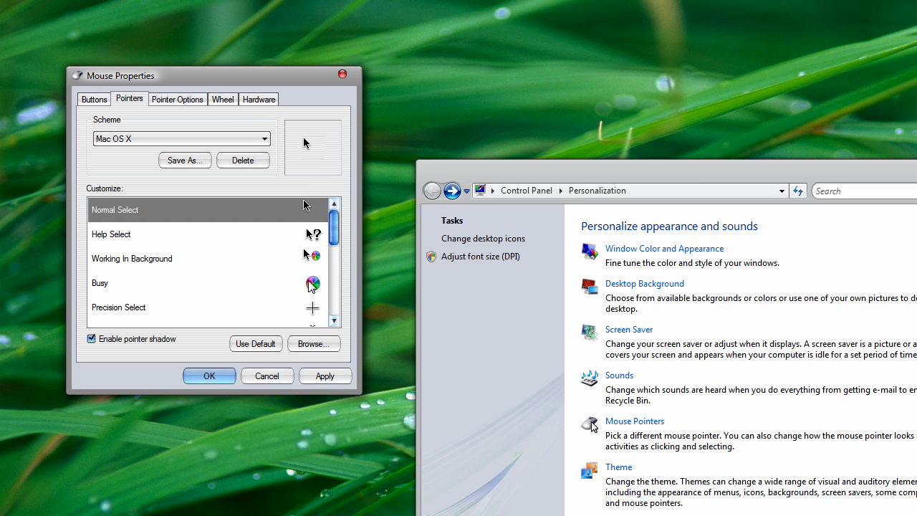
pyautogui.click(326, 375)
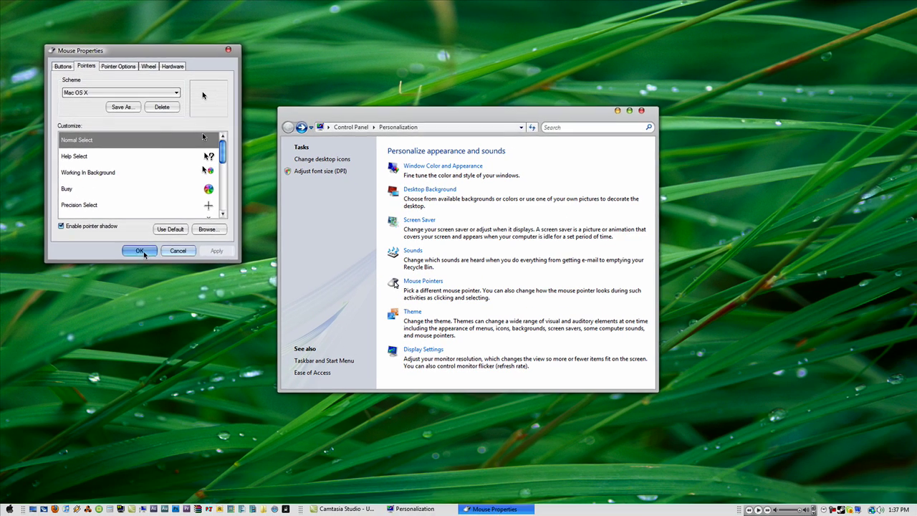
pyautogui.click(207, 371)
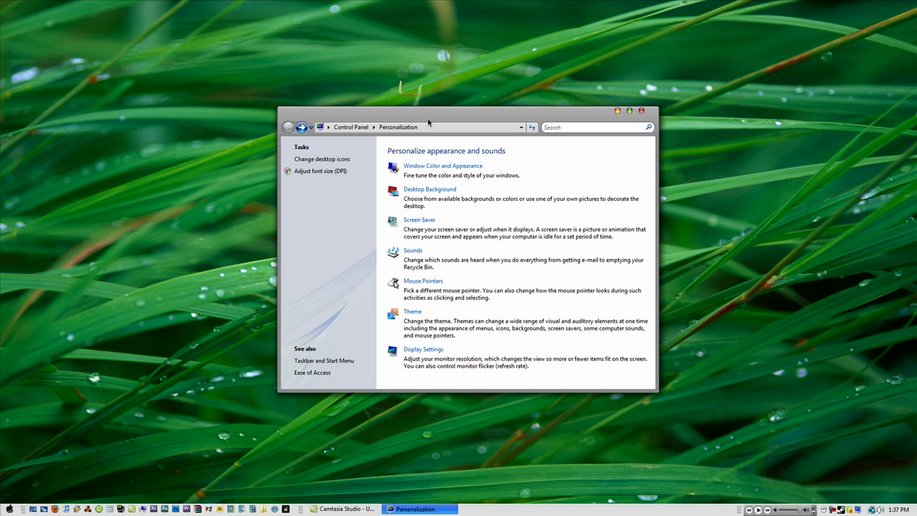
# Step: Close the Personalization window and drag the taskbar from the bottom edge to the top
pyautogui.moveTo(428, 122); pyautogui.dragTo(411, 137)
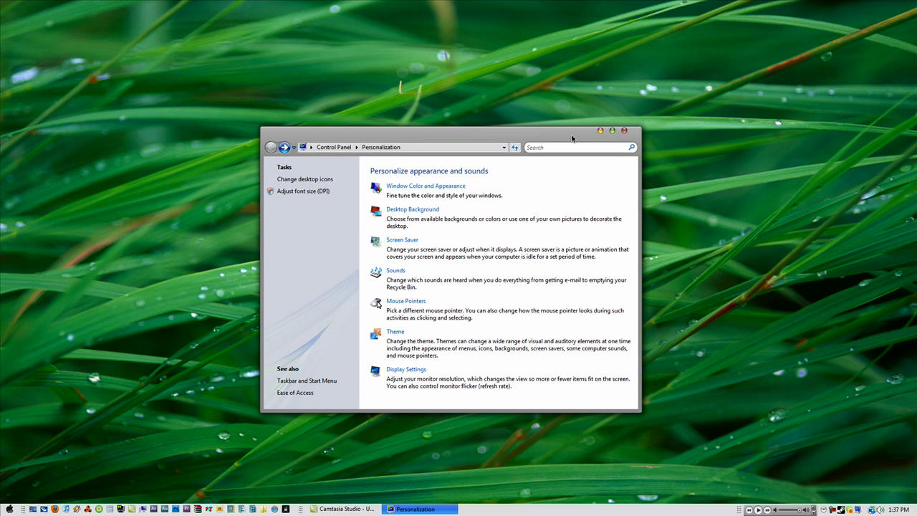
pyautogui.click(626, 131)
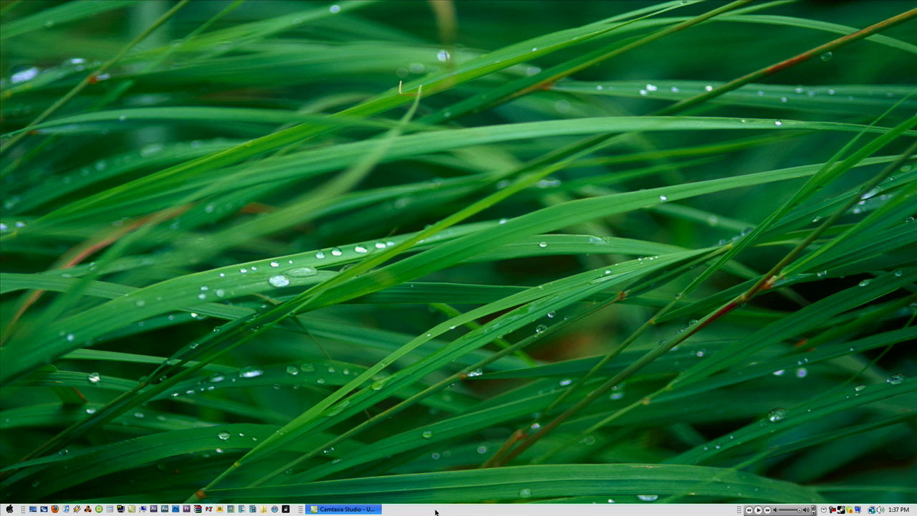
pyautogui.moveTo(545, 513); pyautogui.dragTo(378, 42)
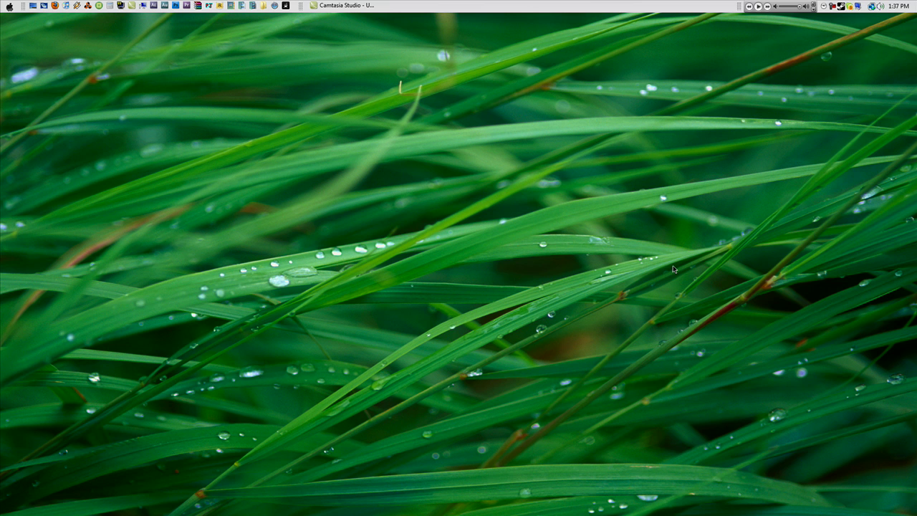
# Step: Load weathered-retro-leather1 from My Computer in DisplayFusion and apply it as the wallpaper
pyautogui.doubleClick(862, 7)
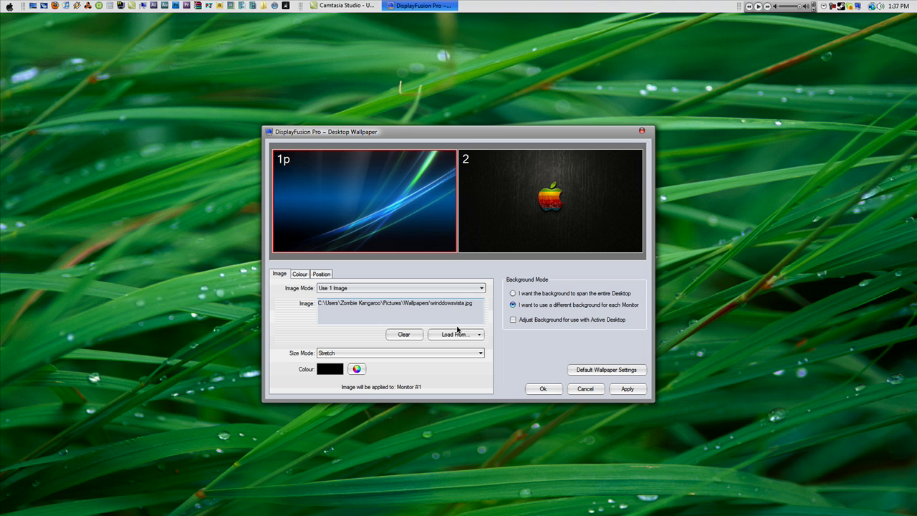
pyautogui.click(478, 334)
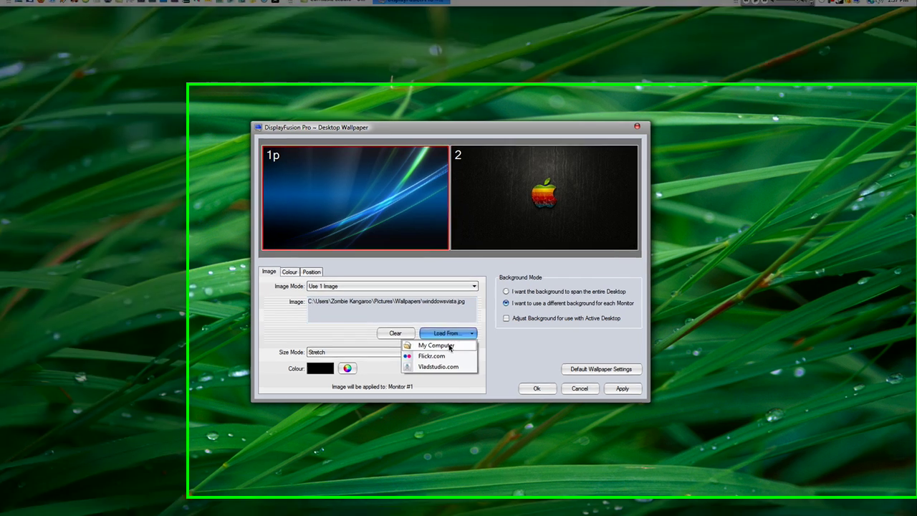
pyautogui.click(466, 344)
pyautogui.scroll(-10, 888, 430)
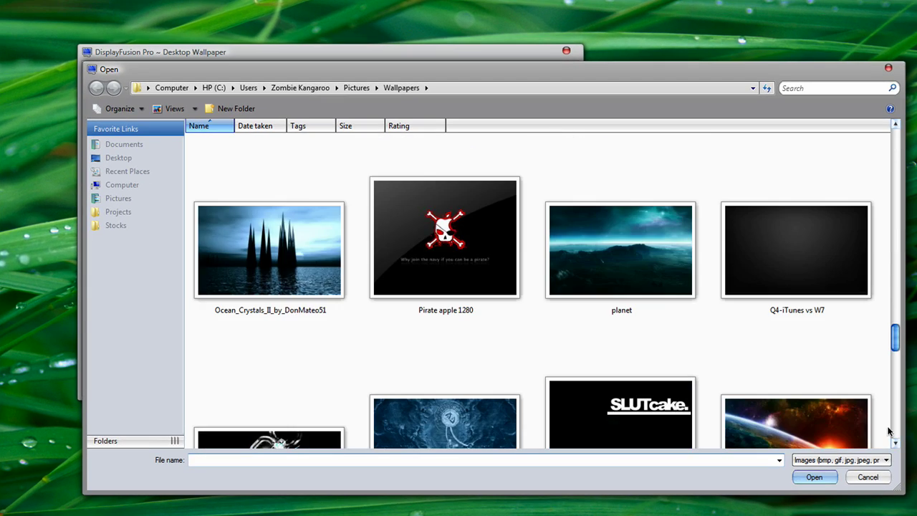
pyautogui.scroll(-10, 888, 430)
pyautogui.scroll(3, 886, 434)
pyautogui.scroll(1, 874, 412)
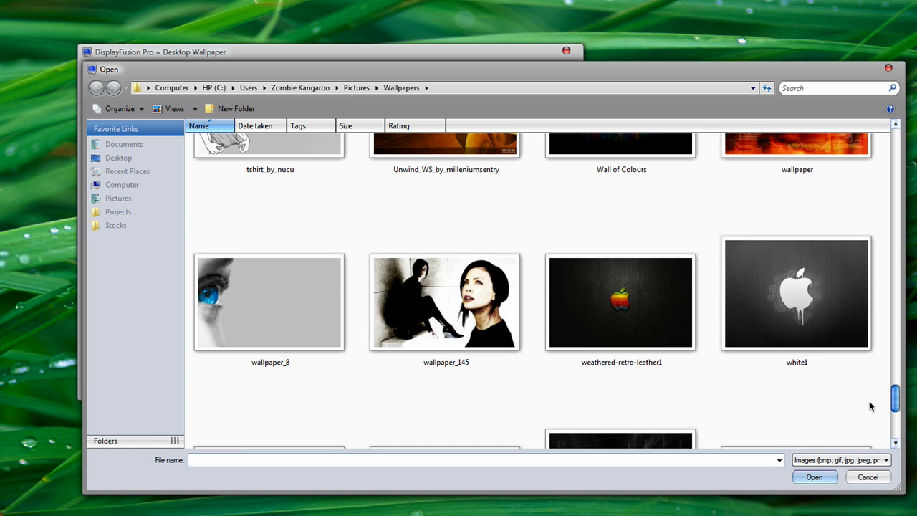
pyautogui.click(687, 351)
pyautogui.click(814, 477)
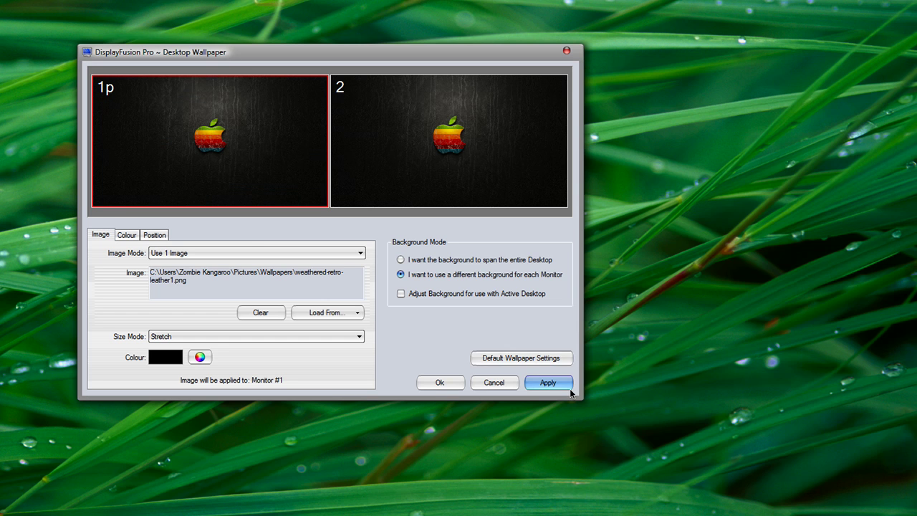
pyautogui.click(571, 390)
pyautogui.click(380, 272)
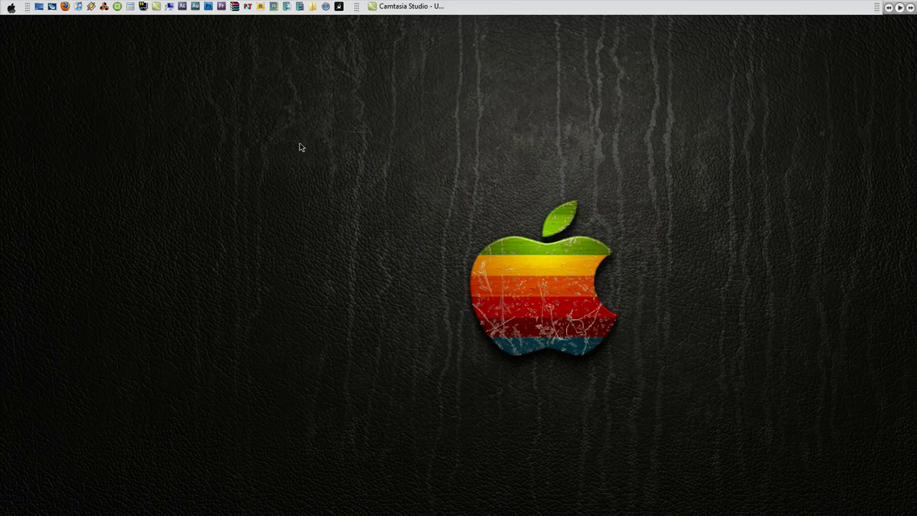
# Step: Search the Start menu for 'rocket' and launch RocketDock
pyautogui.click(11, 7)
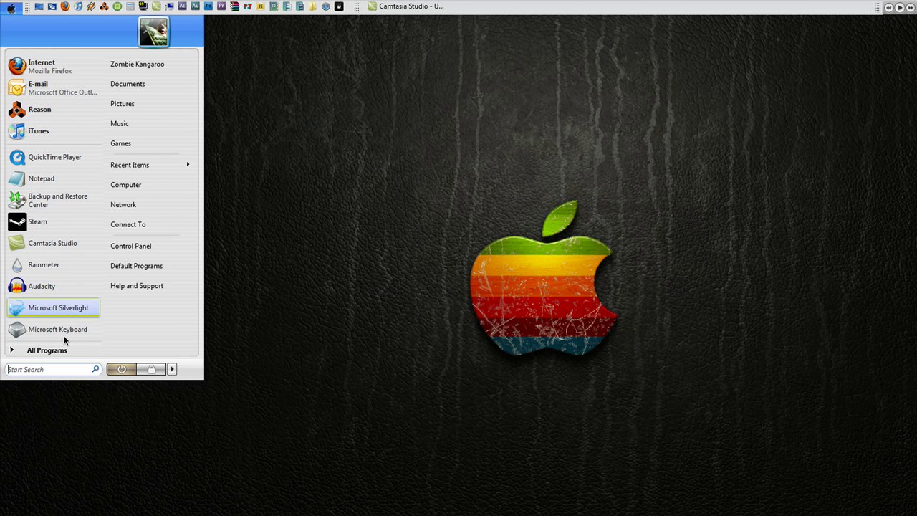
pyautogui.click(764, 459)
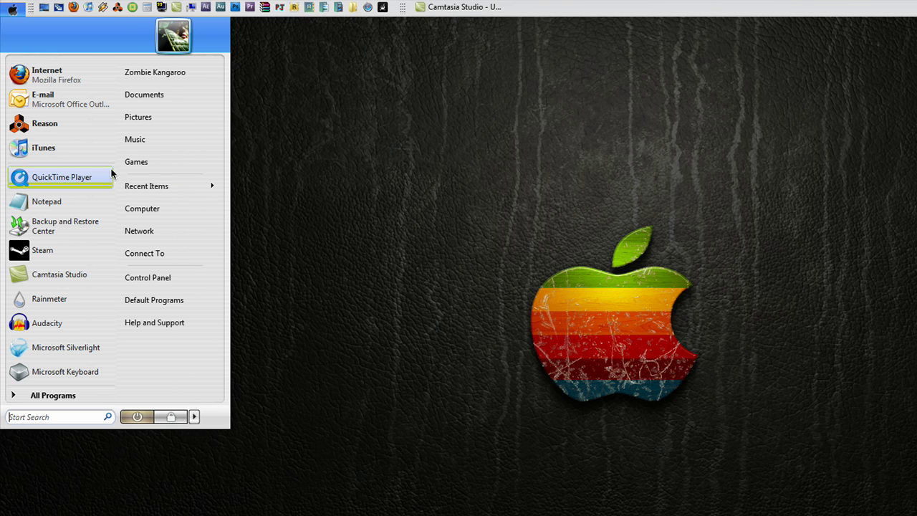
pyautogui.click(50, 414)
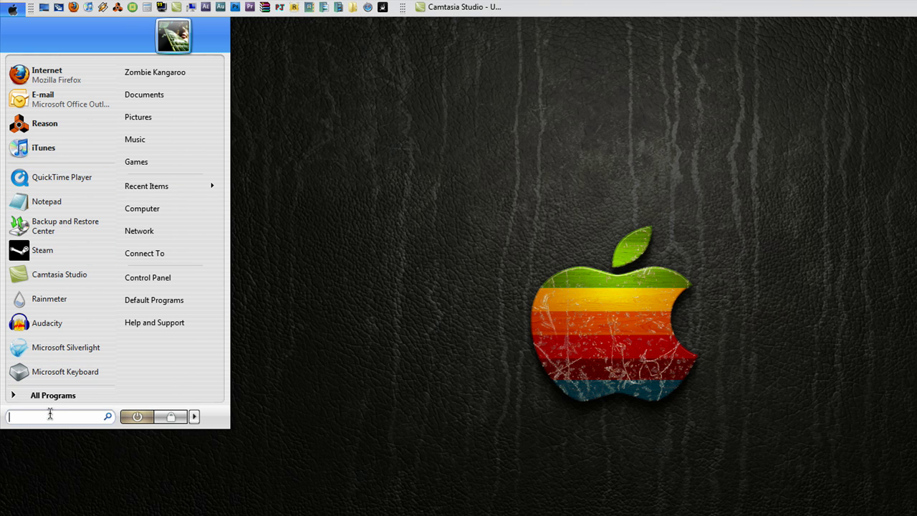
pyautogui.write('rocket')
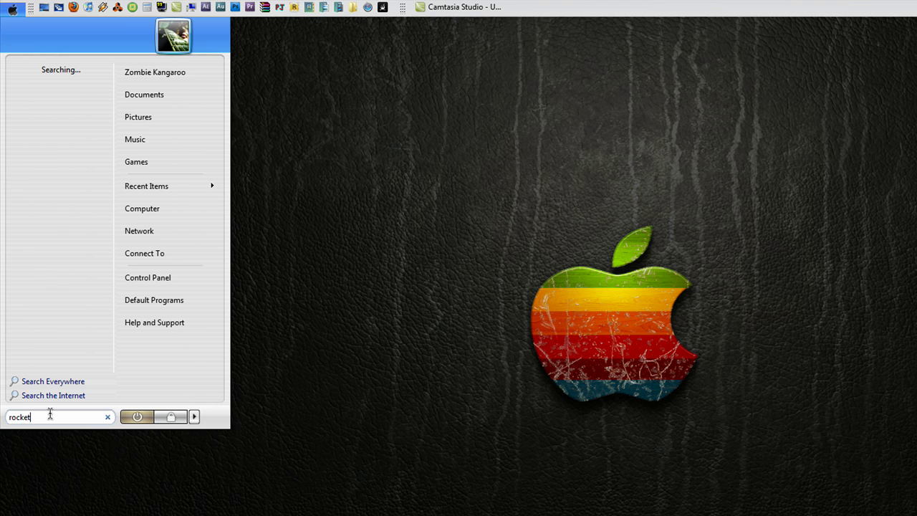
pyautogui.press('Return')
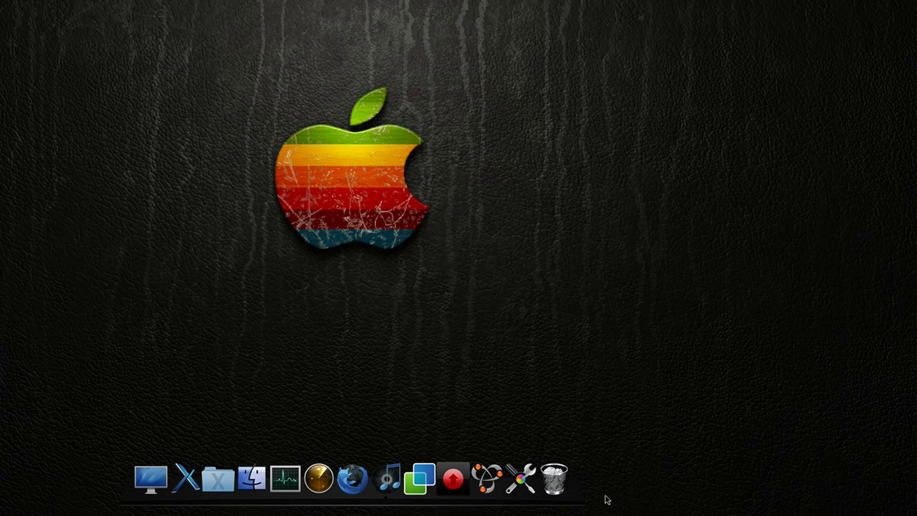
pyautogui.click(248, 466)
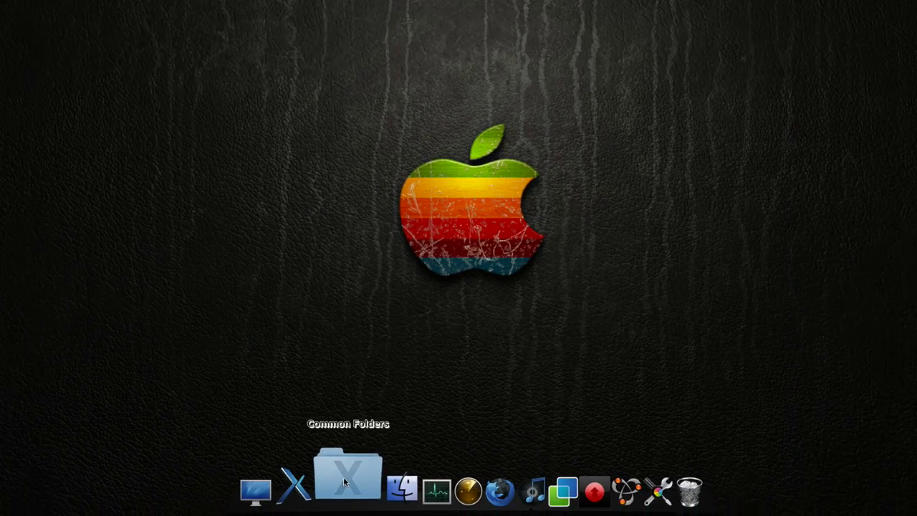
pyautogui.click(344, 476)
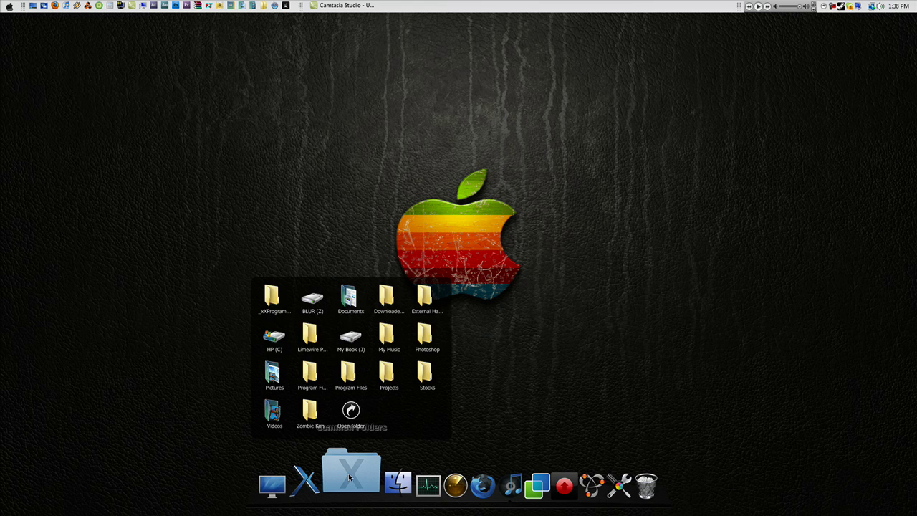
pyautogui.click(756, 291)
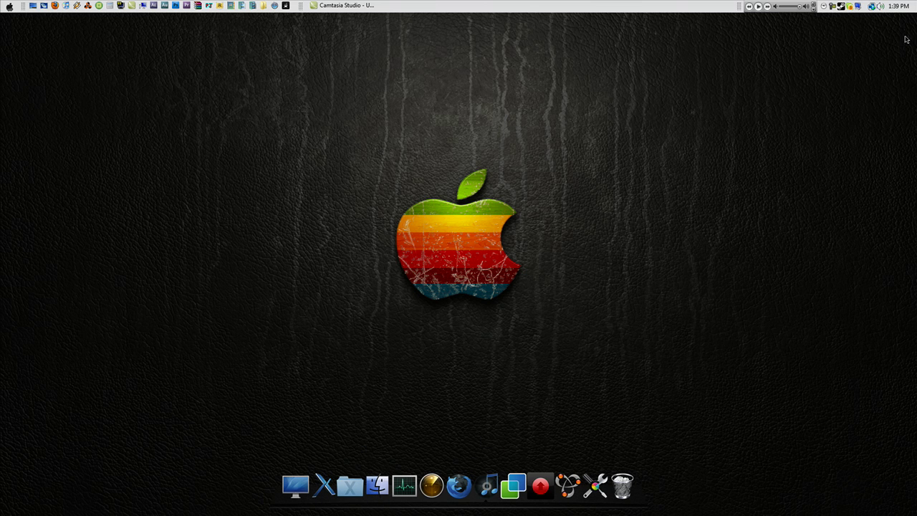
# Step: Launch Rainmeter from the Apple Start menu to add desktop widgets
pyautogui.click(9, 6)
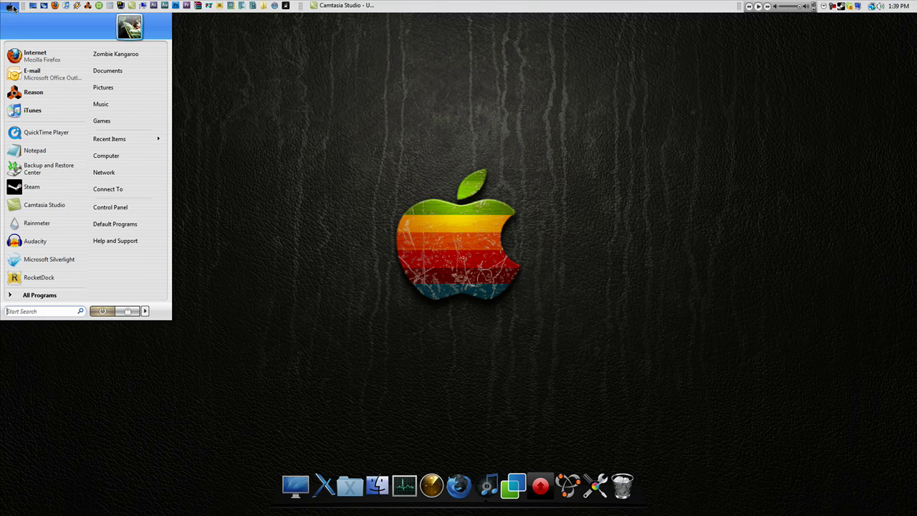
pyautogui.click(46, 184)
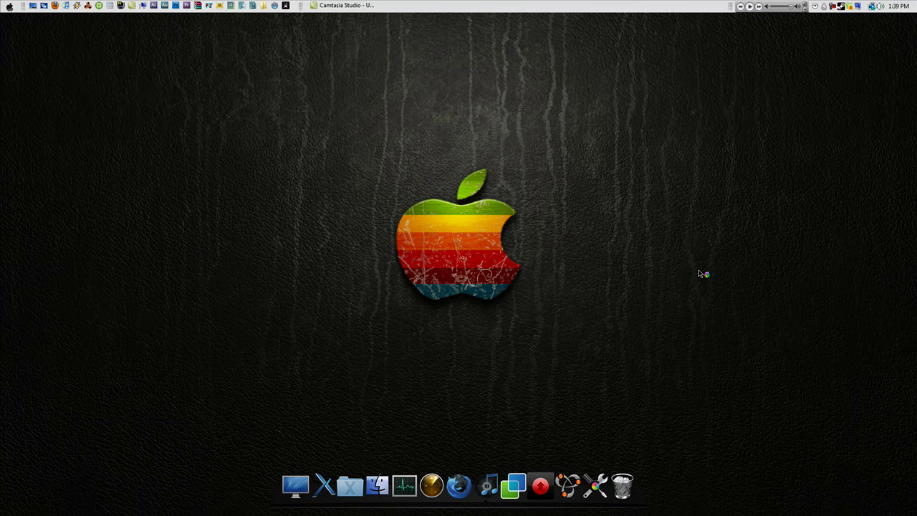